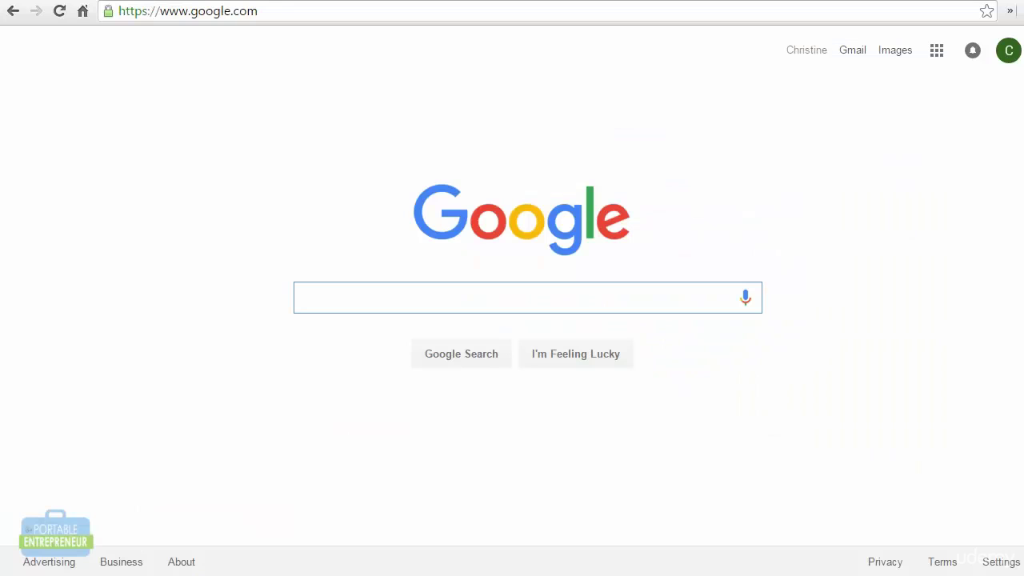
Search Google for "landscaping centreville va".
left_click(1010, 10)
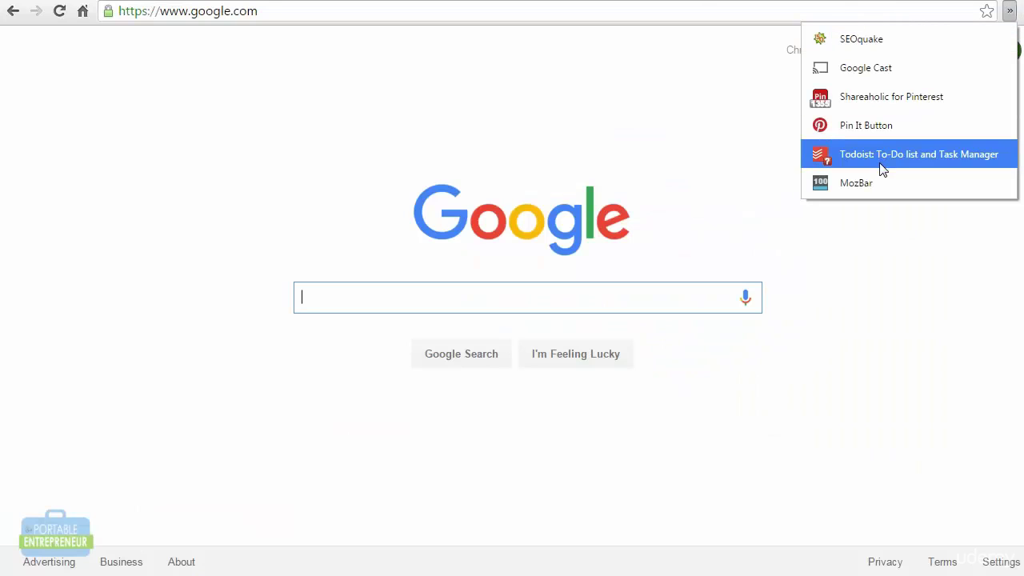
left_click(677, 307)
type("landscaping centreville va")
key("Return")
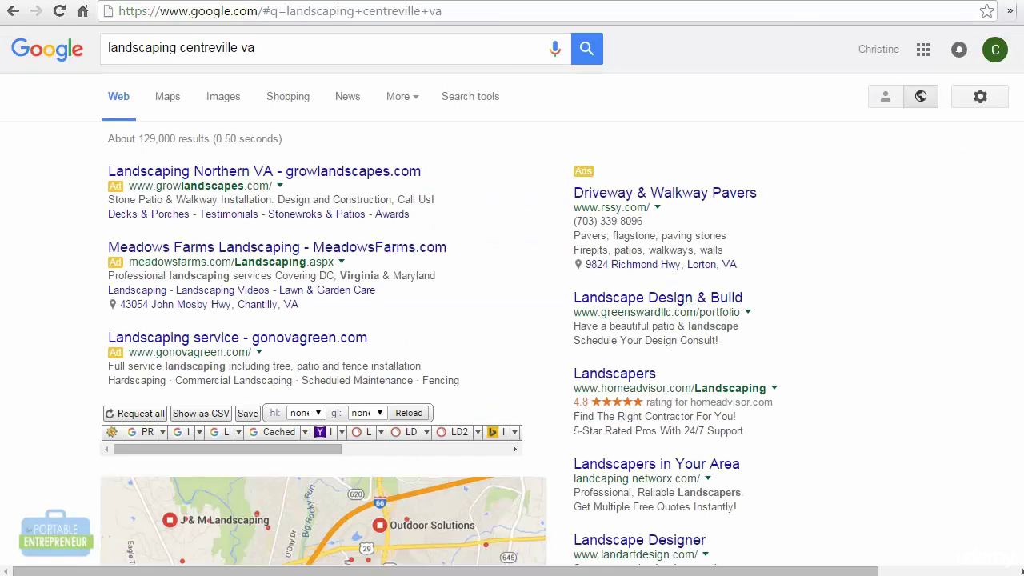
Turn on the MozBar extension for the organic search results of the landscaping query.
scroll(512, 300, "down", 1)
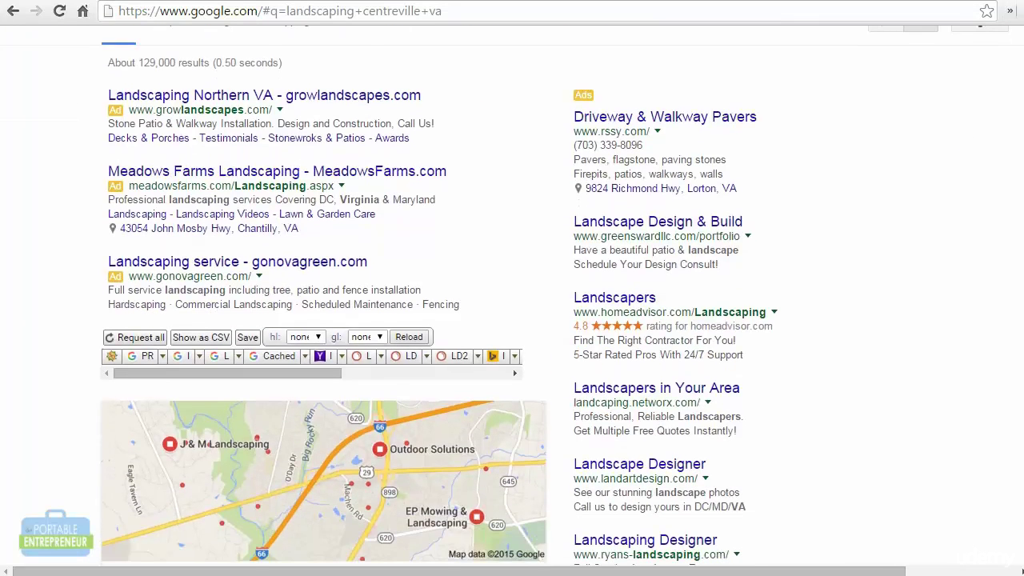
scroll(512, 301, "down", 7)
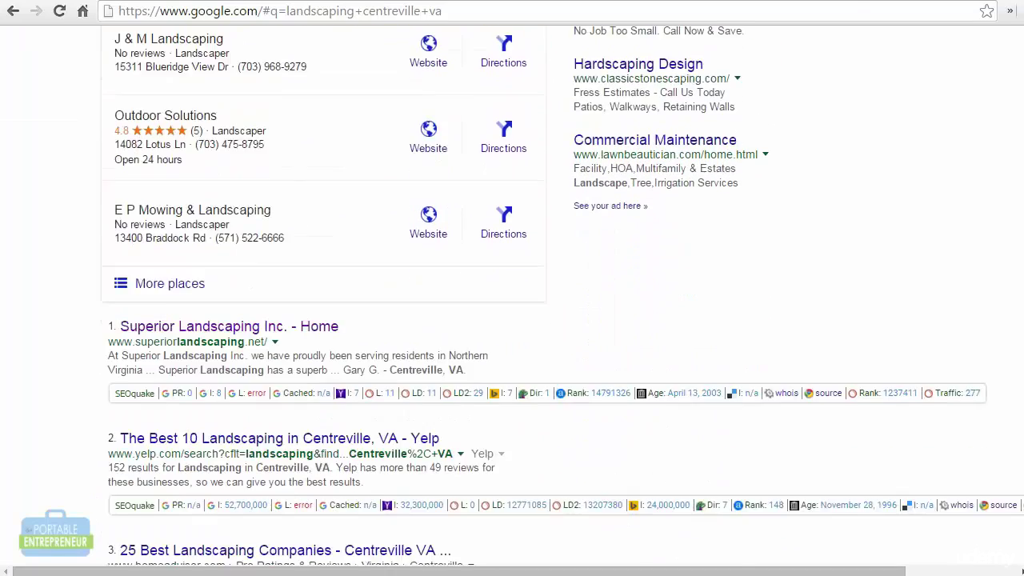
scroll(887, 177, "down", 3)
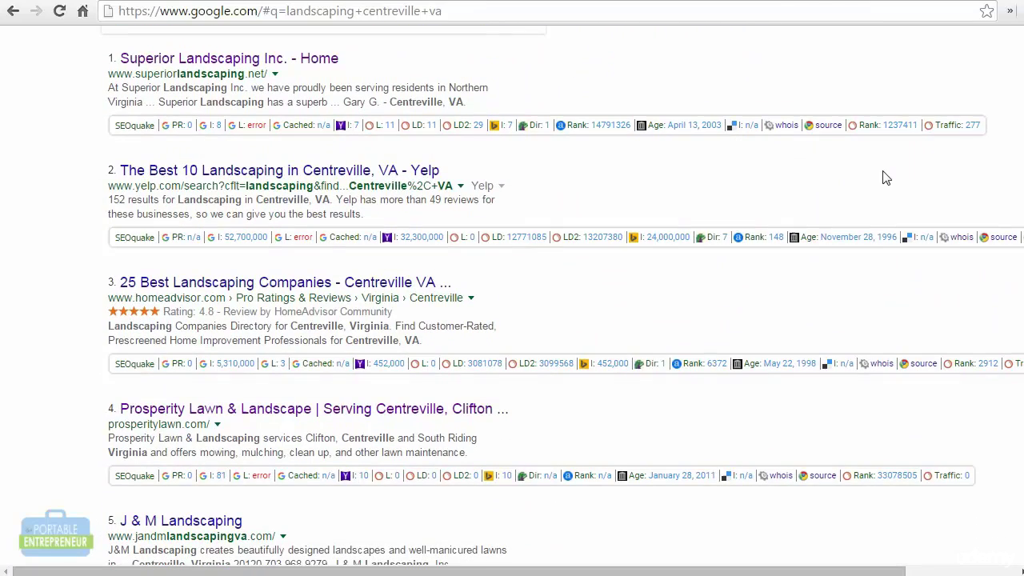
left_click(1009, 13)
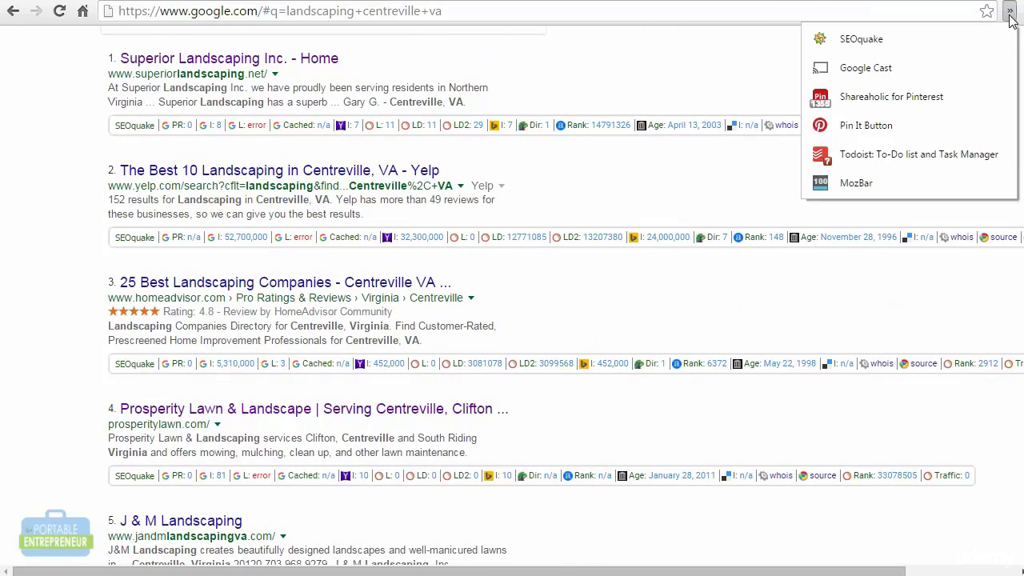
left_click(857, 184)
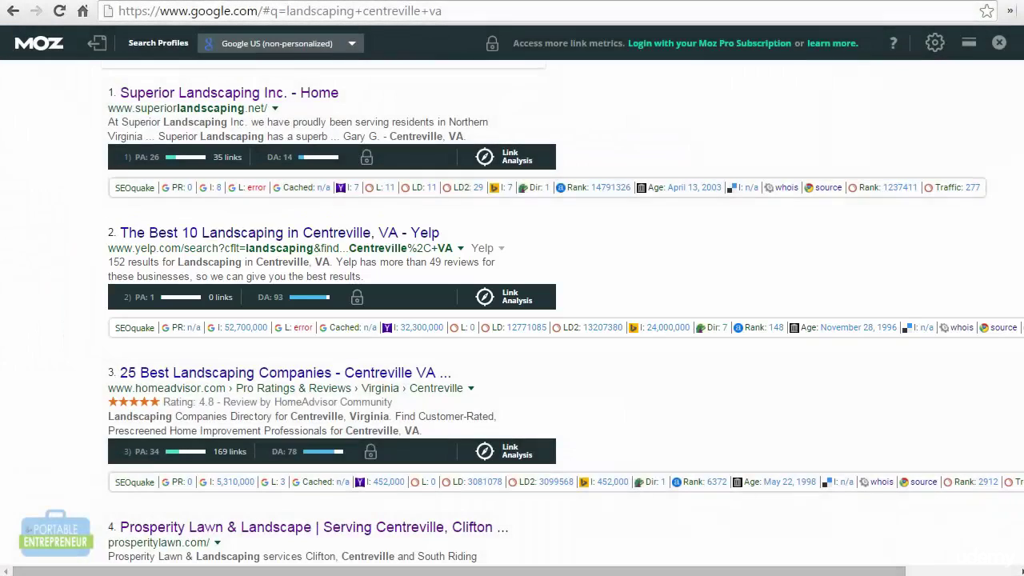
Look through the organic listings from Superior Landscaping down to YP.com with their MozBar metrics.
scroll(562, 314, "down", 1)
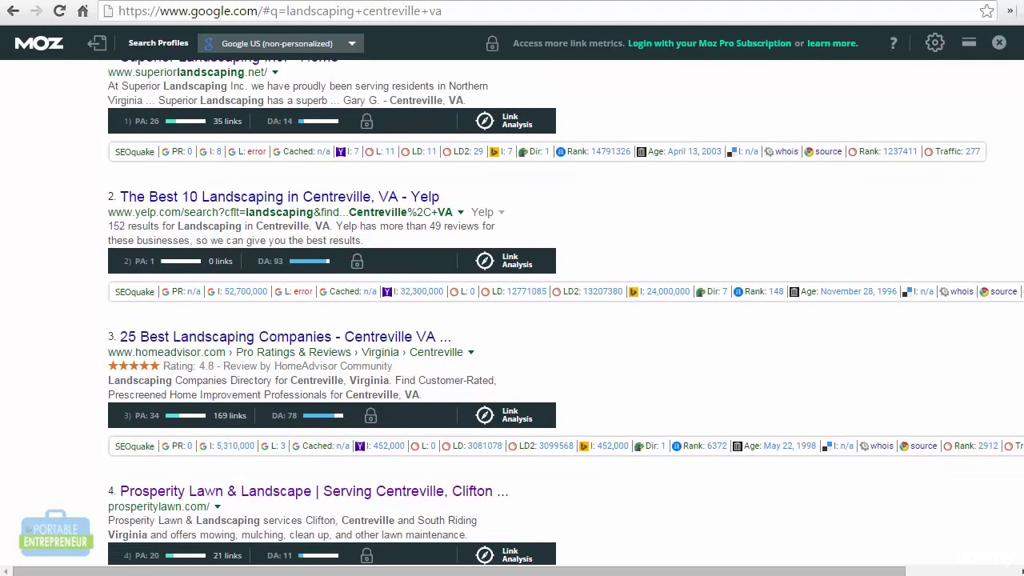
scroll(562, 314, "down", 2)
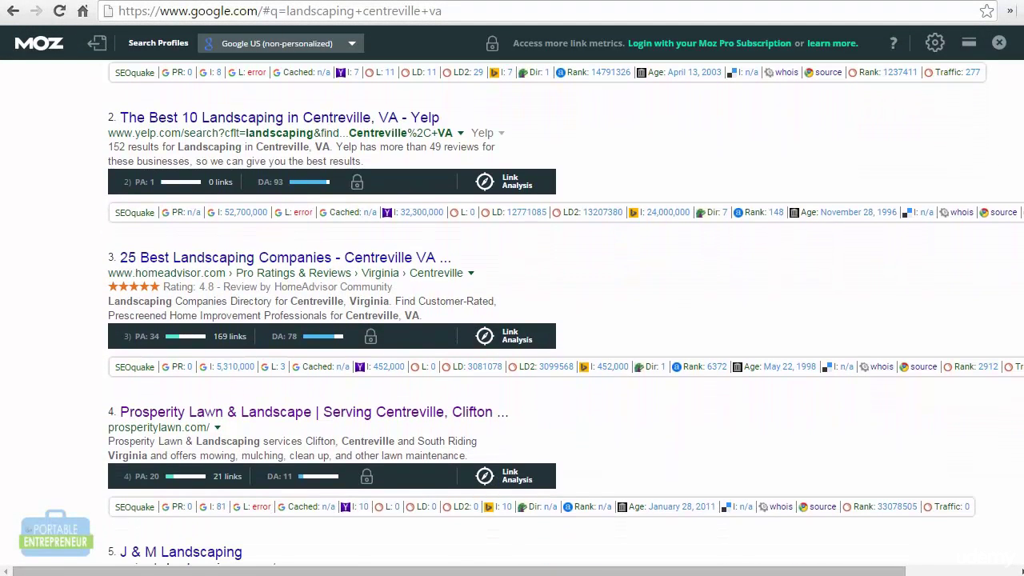
scroll(562, 314, "down", 1)
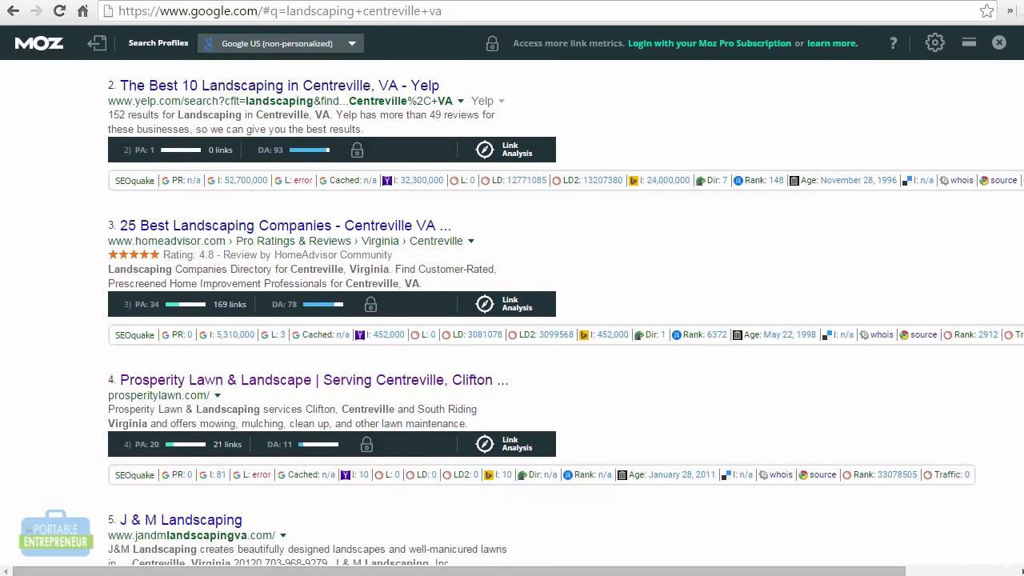
scroll(562, 313, "down", 5)
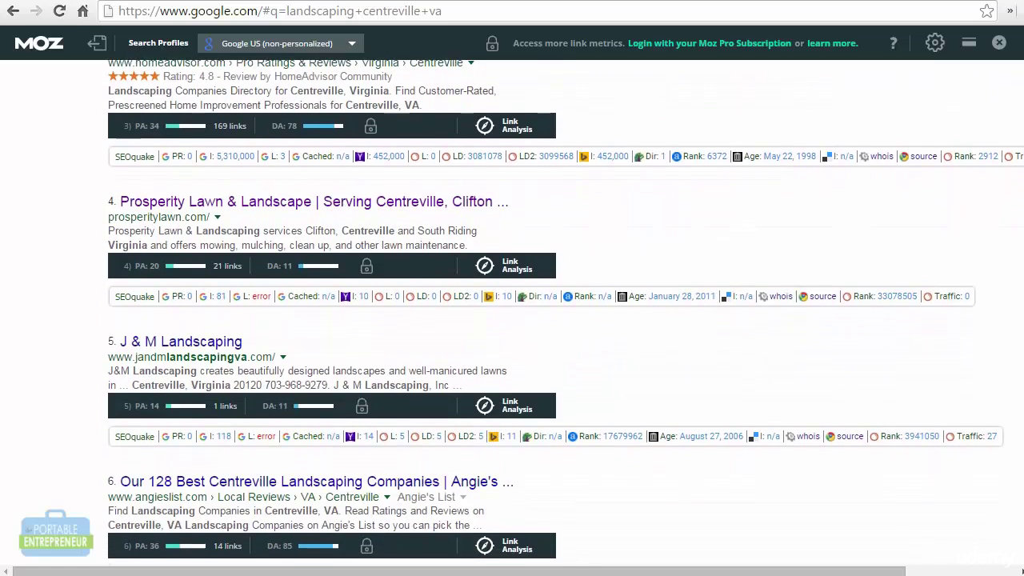
scroll(563, 313, "down", 4)
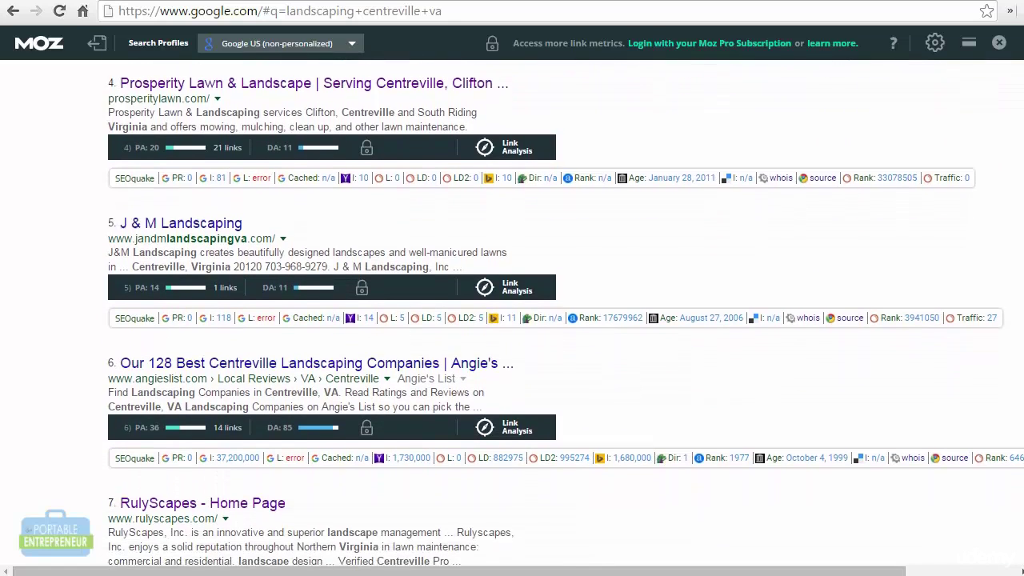
scroll(562, 314, "down", 3)
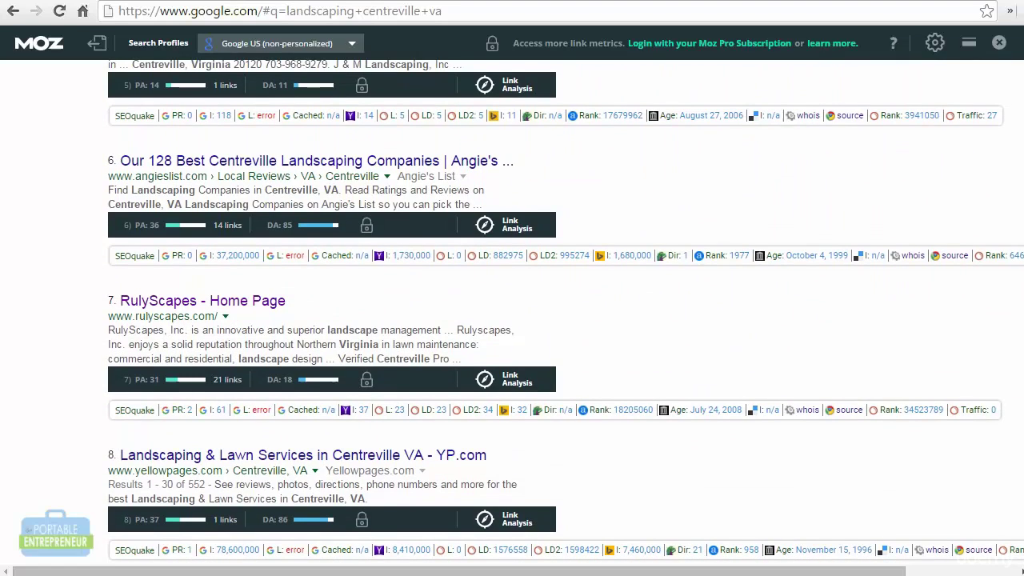
scroll(562, 313, "up", 10)
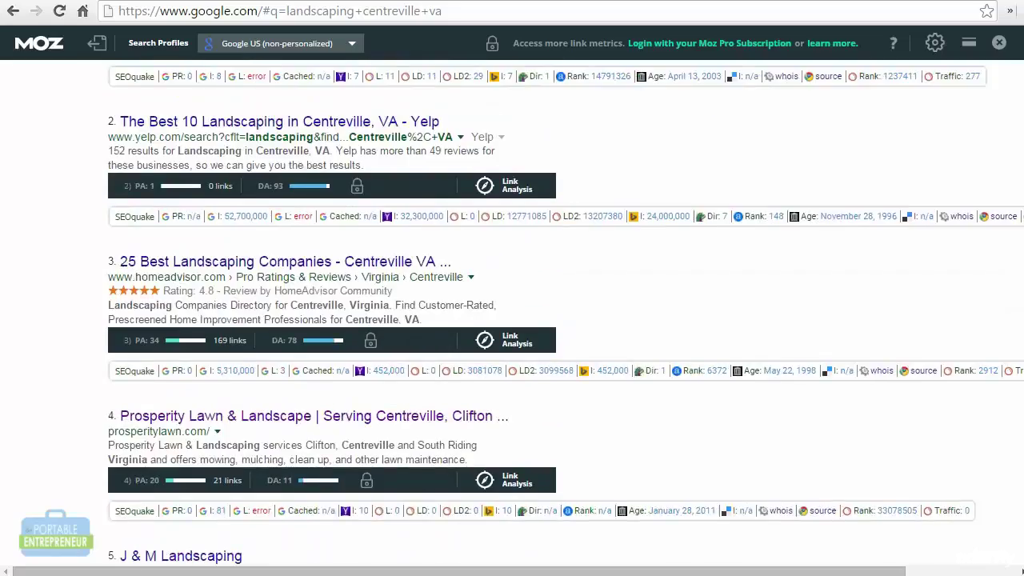
Compare the Domain Authority scores of all ten organic results on the first page.
scroll(562, 313, "down", 3)
scroll(562, 313, "down", 8)
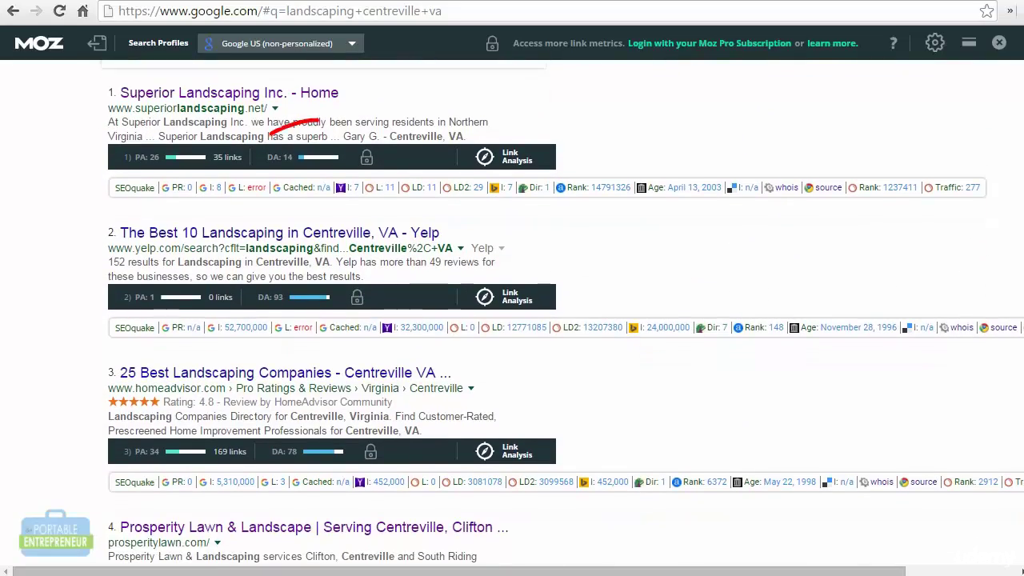
scroll(512, 312, "down", 2)
scroll(563, 314, "down", 2)
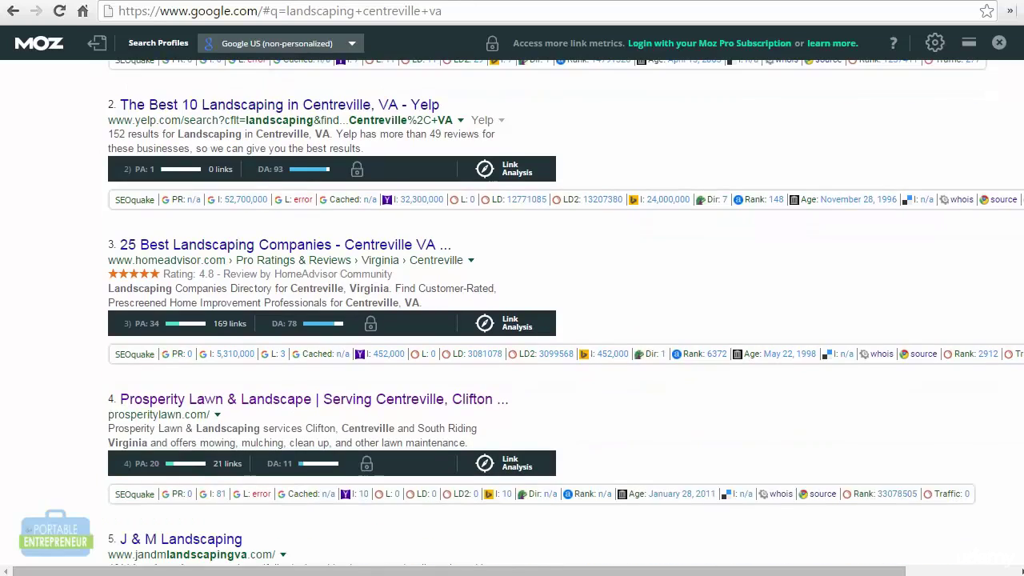
scroll(512, 312, "down", 7)
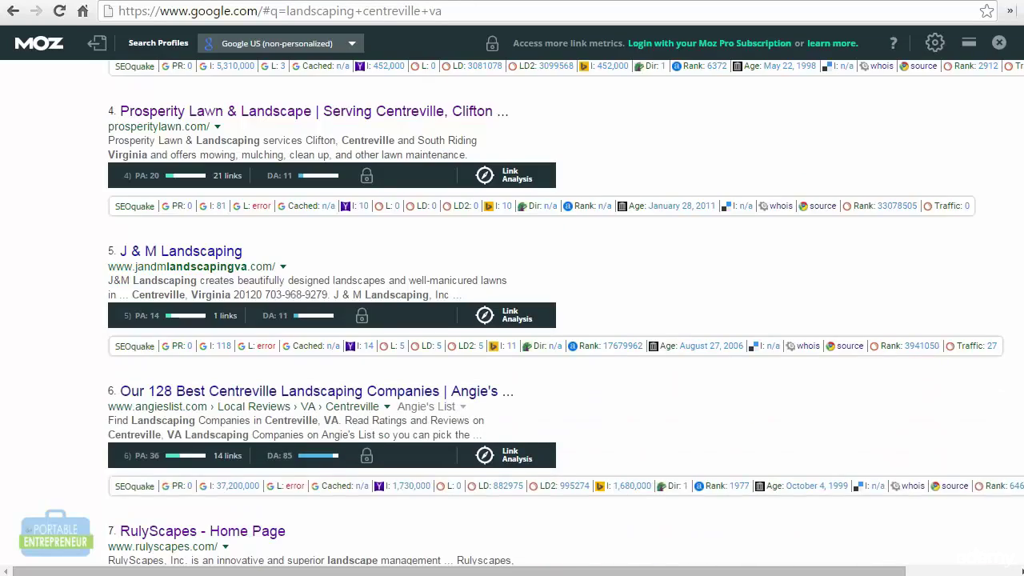
scroll(566, 313, "down", 7)
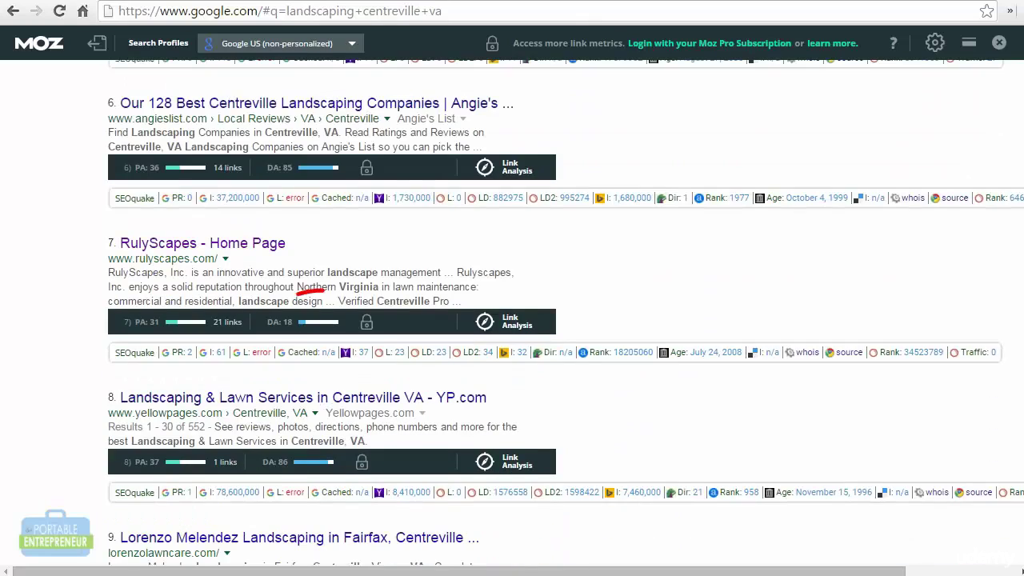
scroll(565, 312, "down", 4)
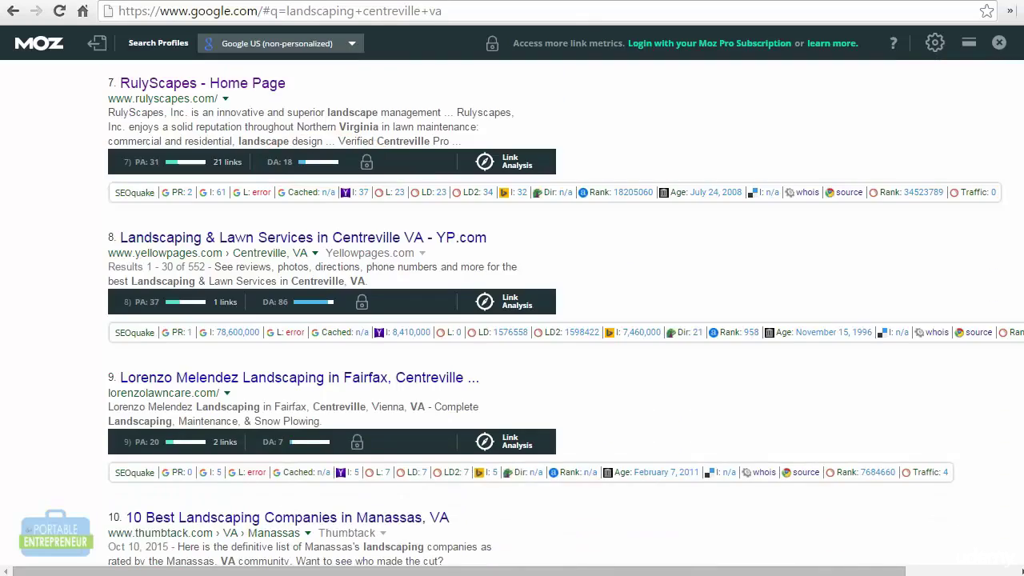
scroll(566, 312, "down", 2)
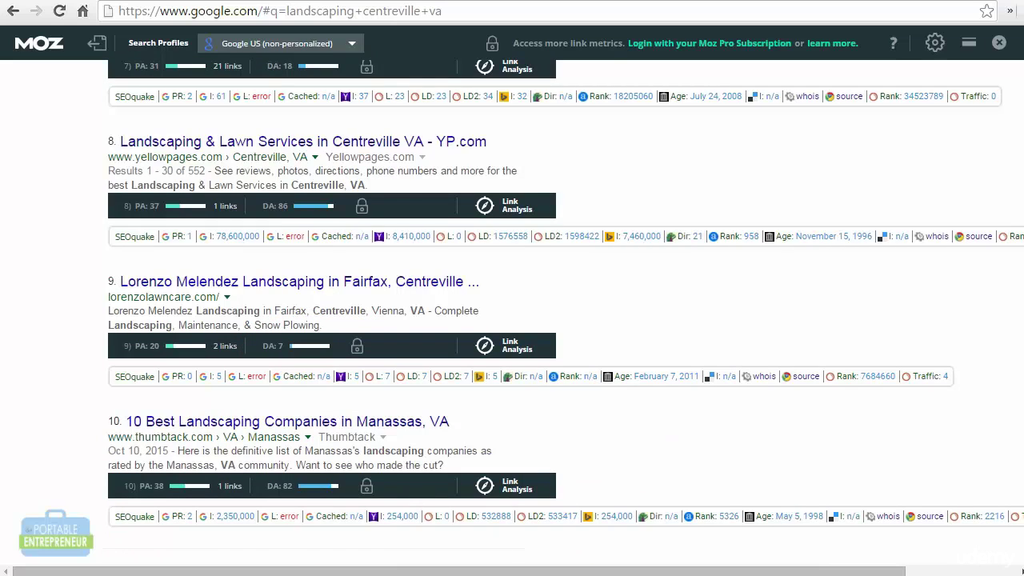
scroll(512, 312, "up", 15)
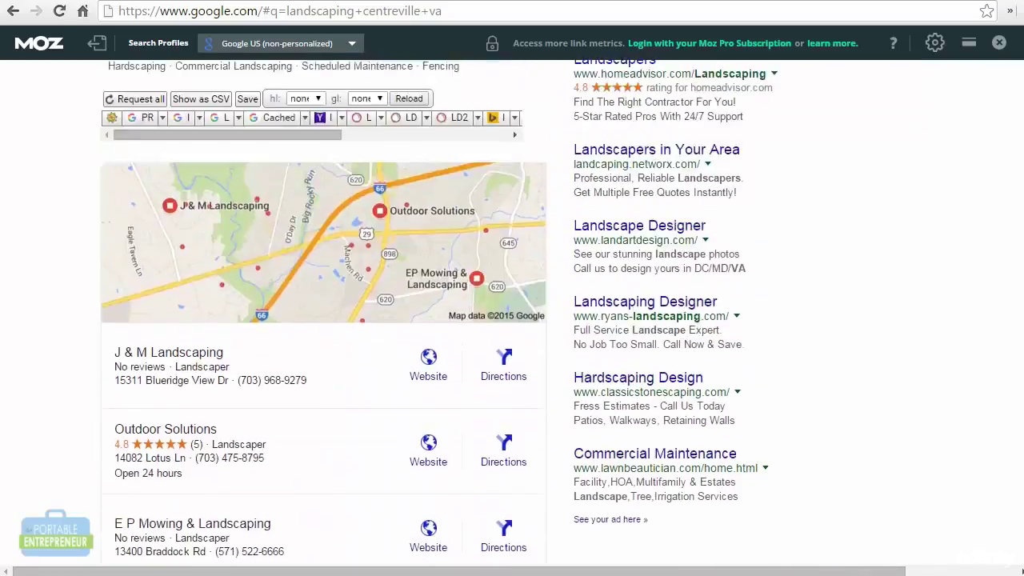
scroll(512, 312, "down", 7)
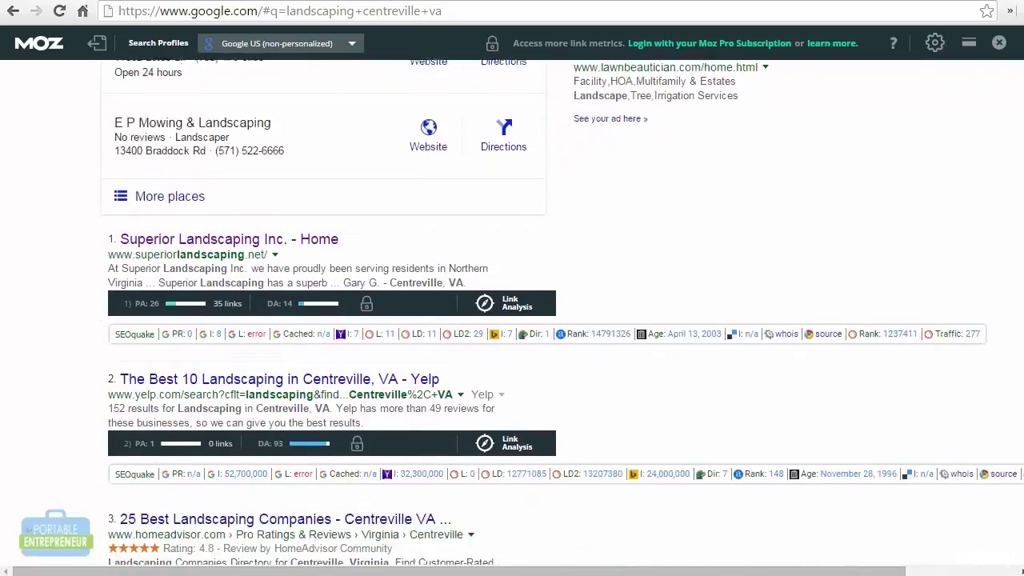
Compare the Page Authority scores of the organic results from Superior Landscaping down to RulyScapes.
scroll(512, 312, "down", 2)
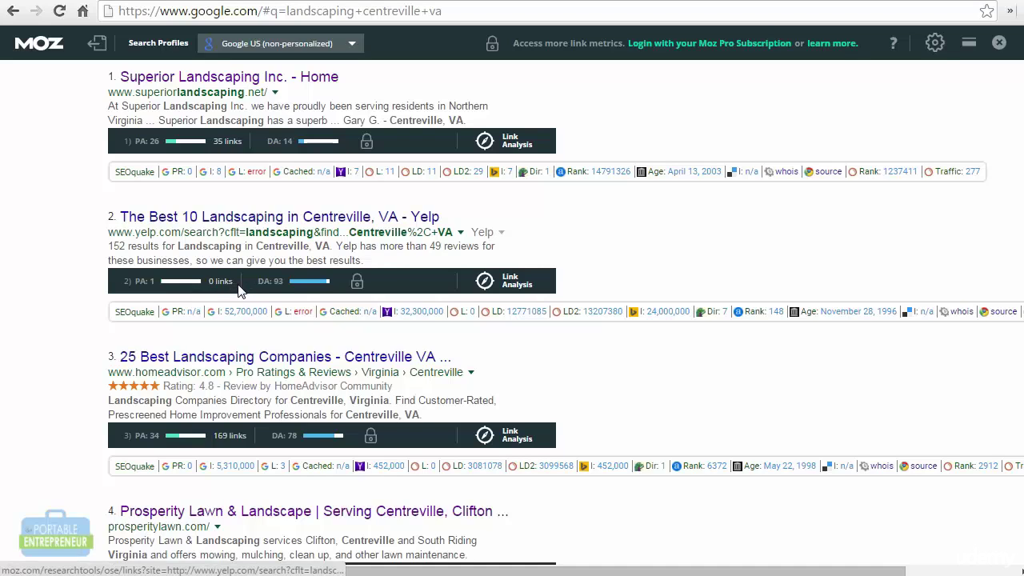
scroll(242, 289, "down", 2)
scroll(246, 289, "down", 1)
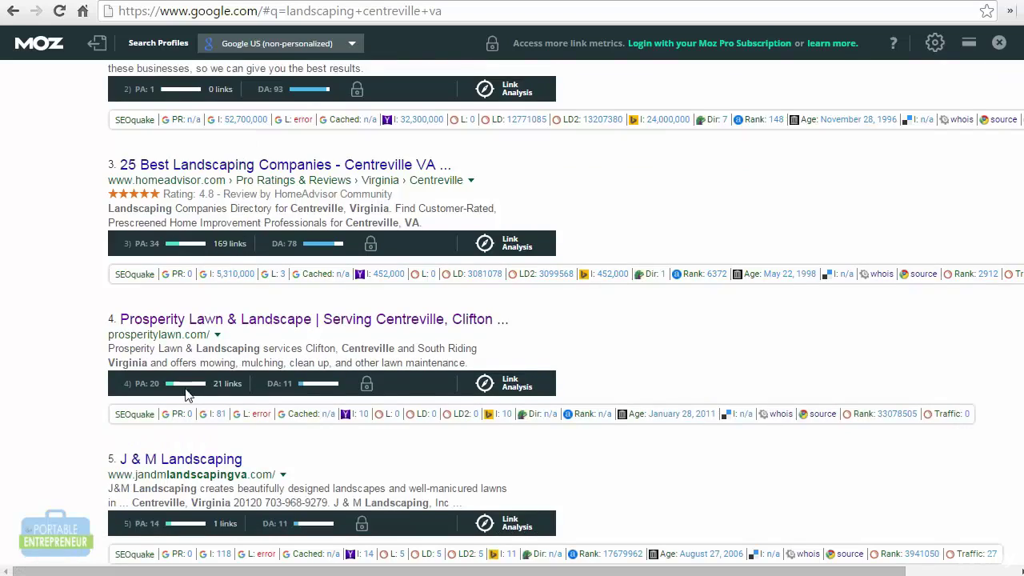
scroll(196, 528, "down", 2)
scroll(194, 528, "down", 3)
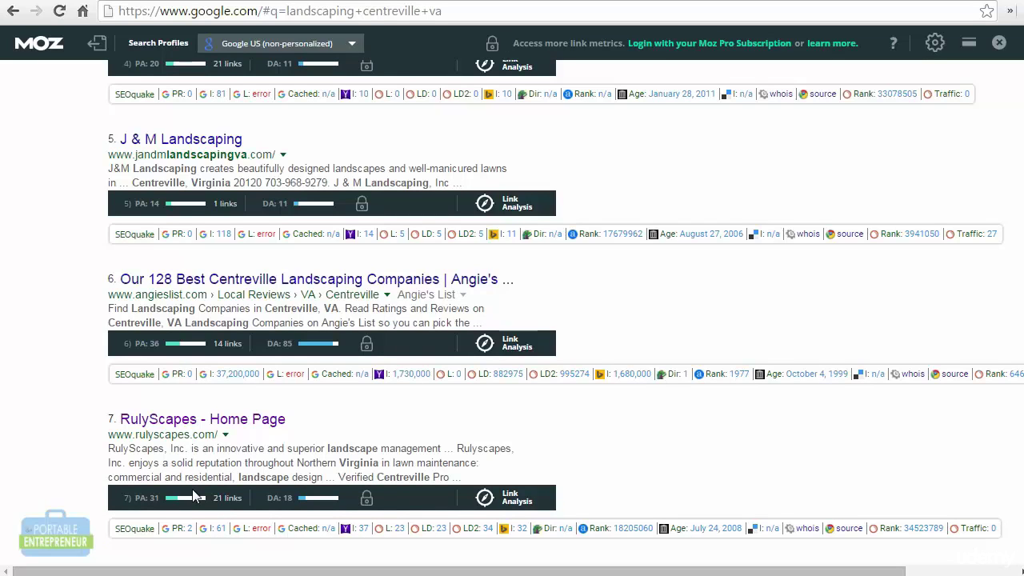
scroll(196, 496, "up", 6)
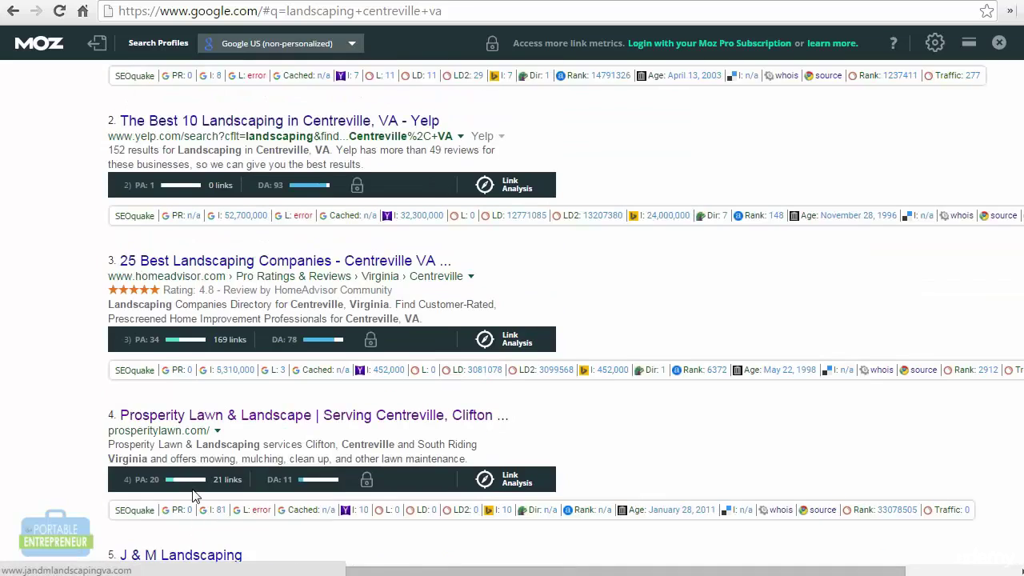
Compare the number of inbound links MozBar reports for the organic results down to RulyScapes.
scroll(196, 494, "up", 1)
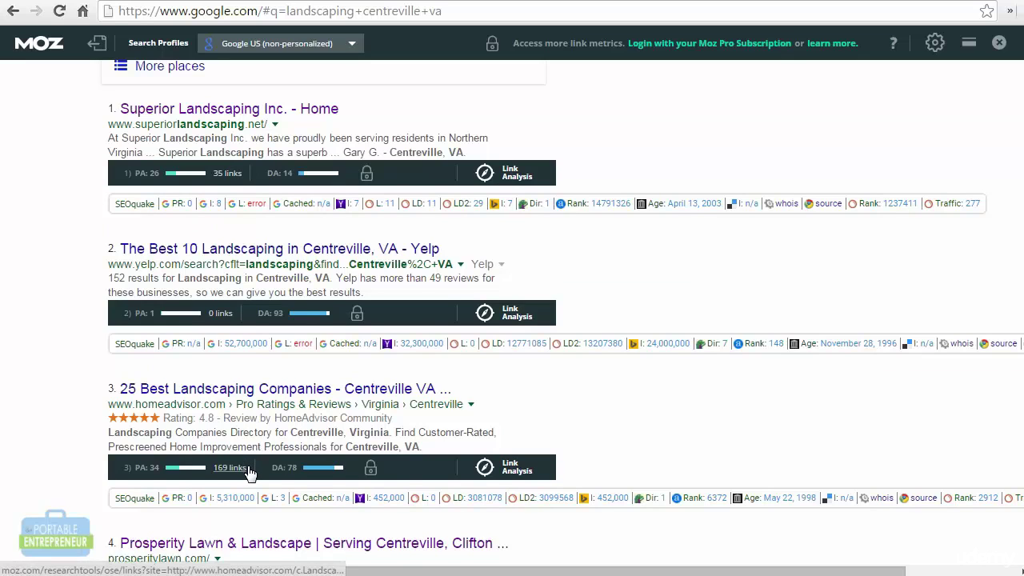
scroll(249, 472, "down", 4)
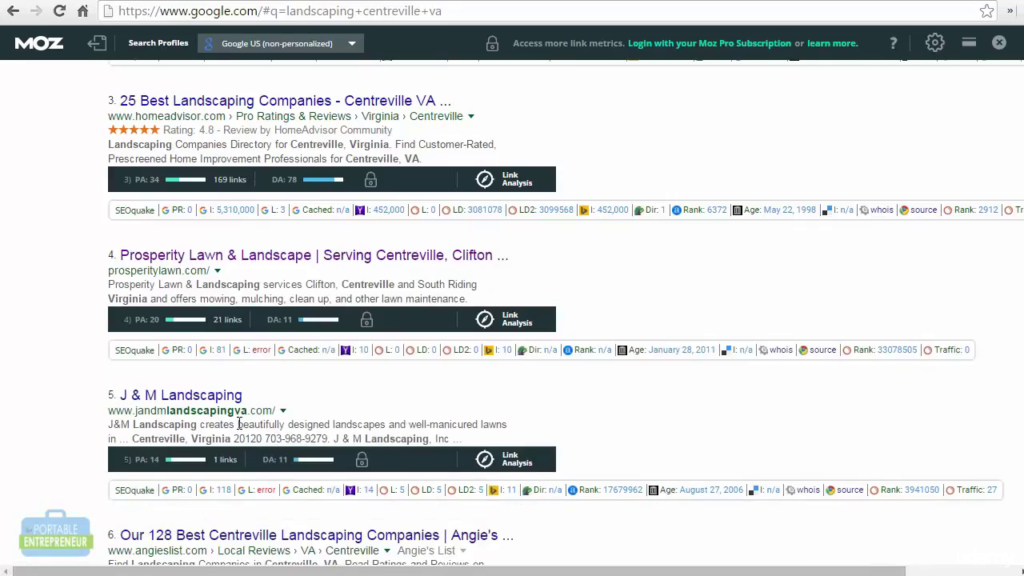
scroll(232, 472, "down", 1)
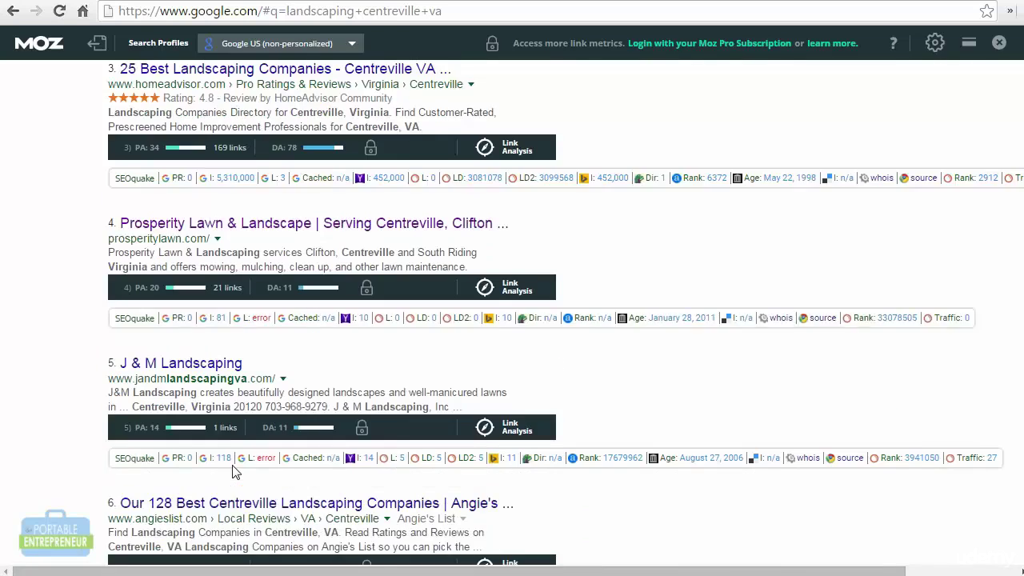
scroll(232, 472, "down", 3)
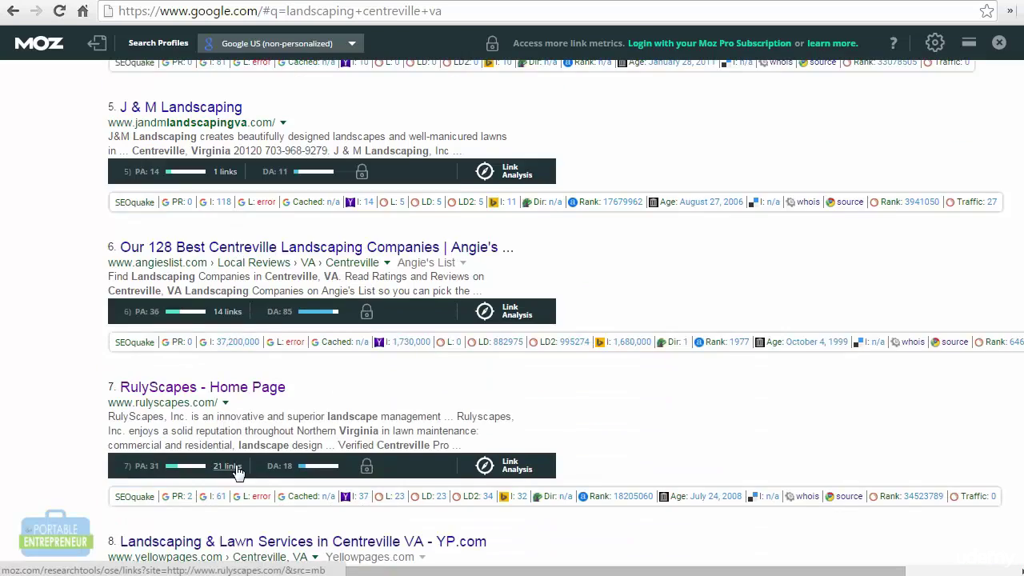
scroll(236, 472, "down", 1)
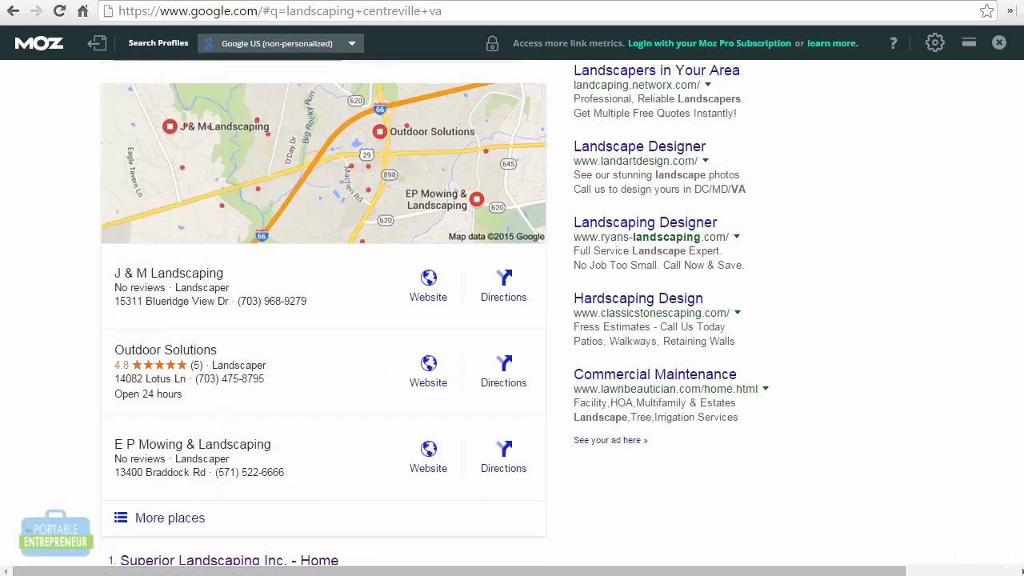
scroll(512, 312, "down", 5)
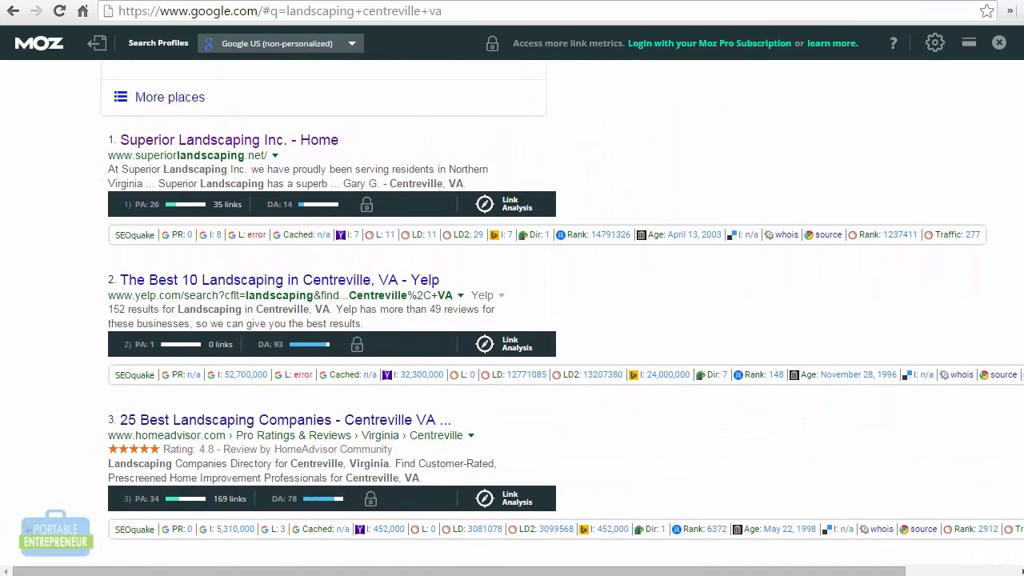
scroll(512, 312, "down", 1)
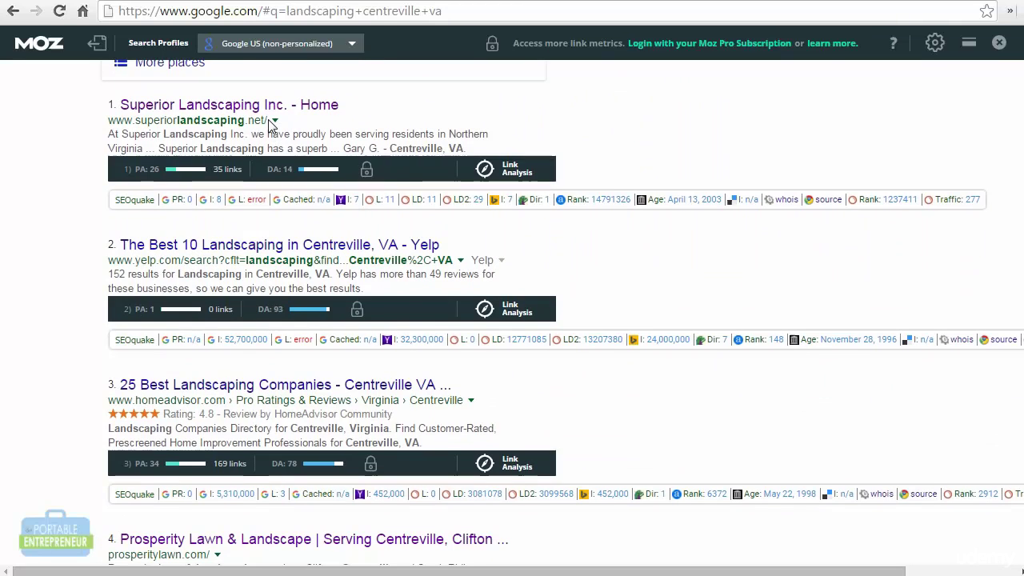
left_click_drag(269, 121, 116, 126)
key("ctrl+c")
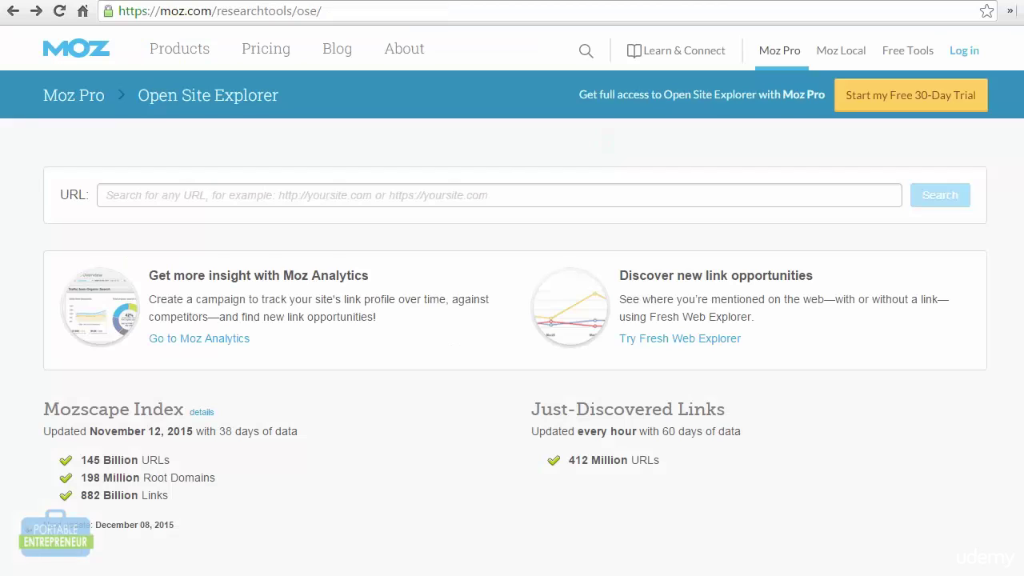
left_click(415, 204)
key("ctrl+v")
key("Return")
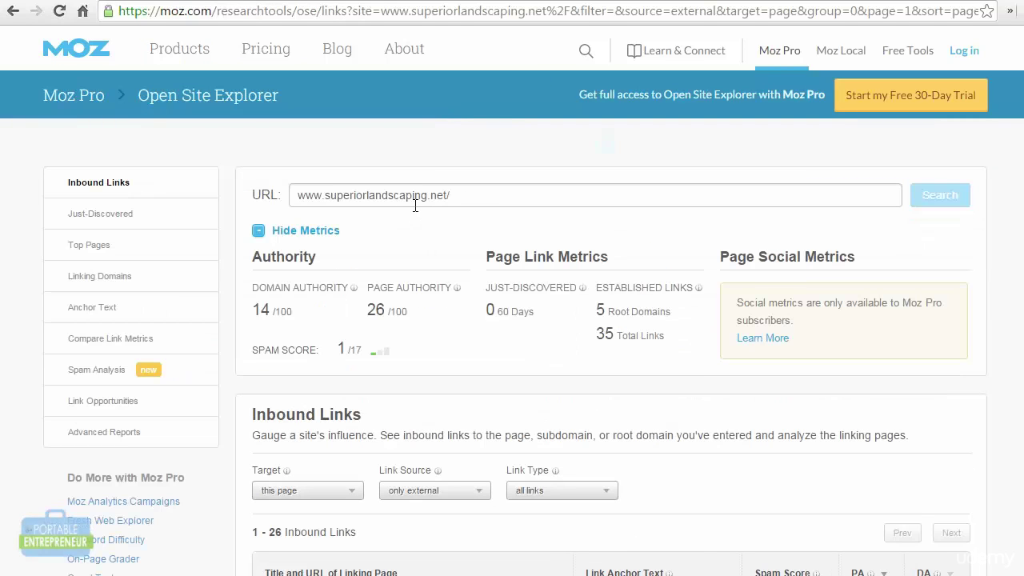
scroll(972, 267, "down", 2)
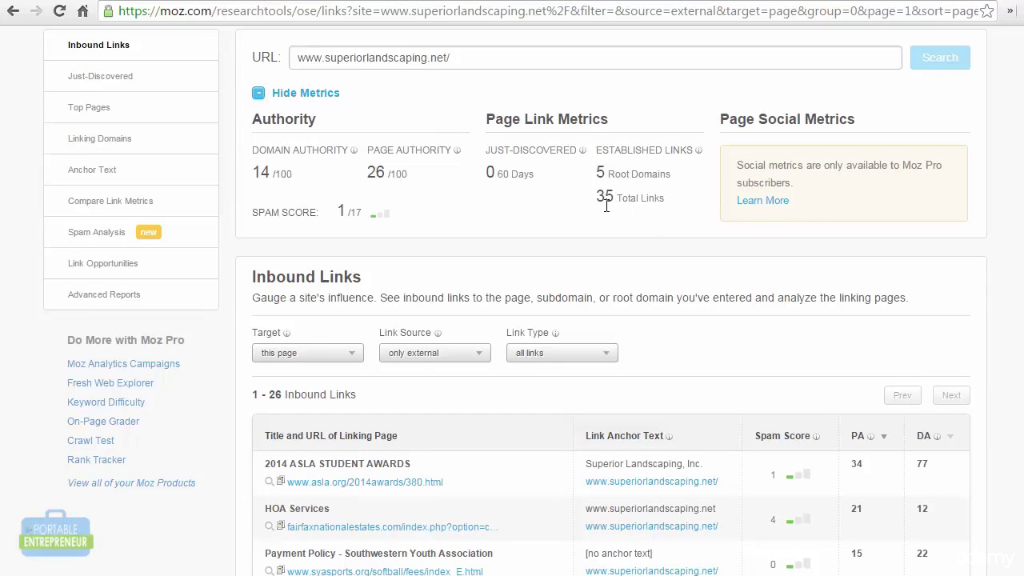
left_click_drag(595, 199, 657, 198)
double_click(599, 173)
left_click(1021, 160)
scroll(515, 301, "down", 2)
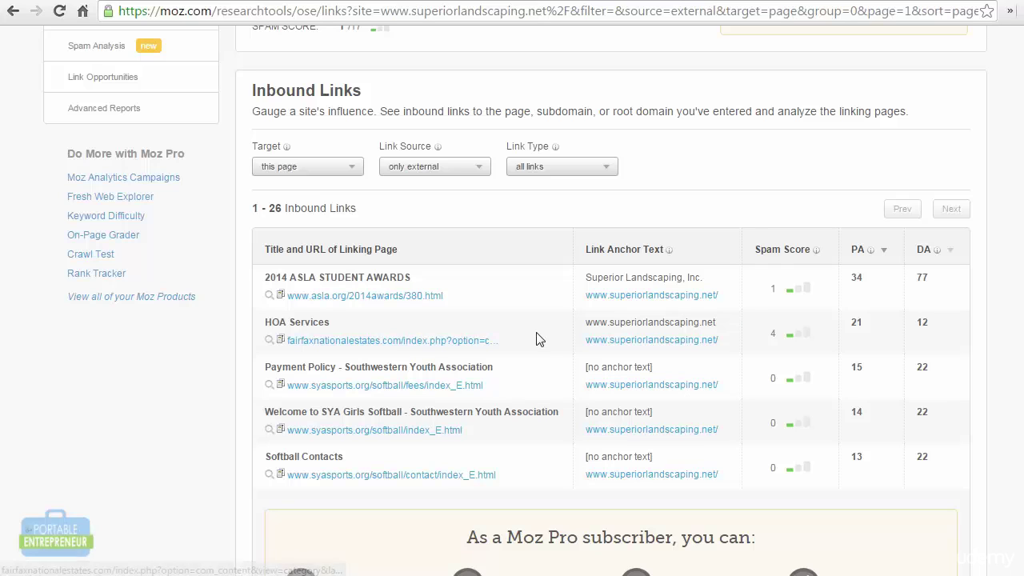
scroll(1021, 236, "up", 3)
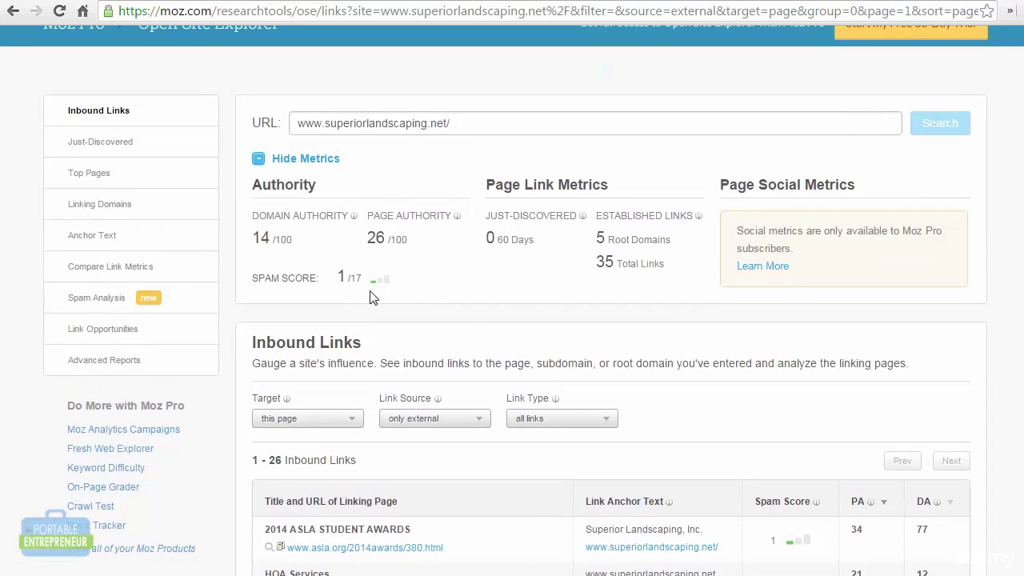
mouse_move(389, 290)
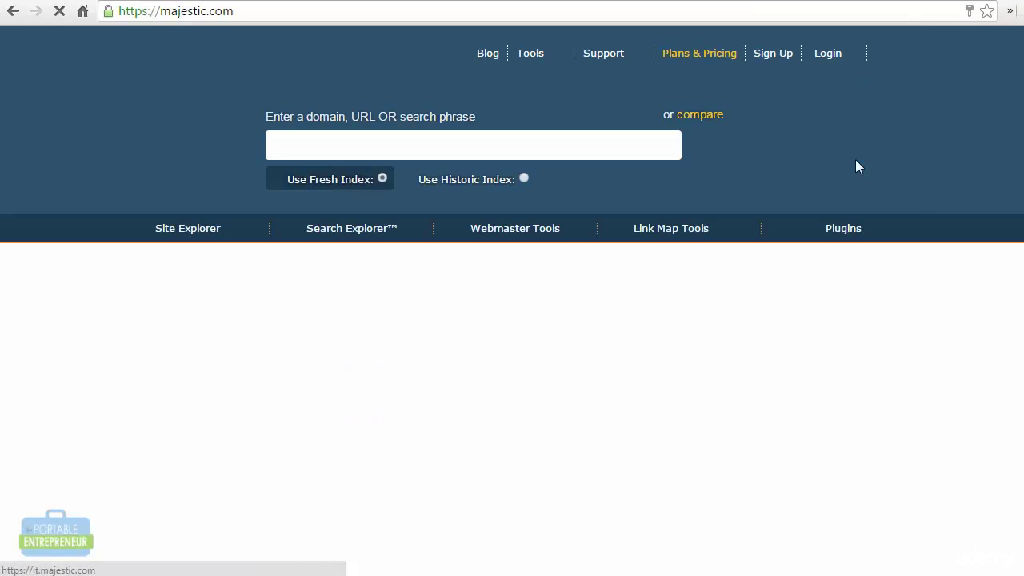
mouse_move(887, 52)
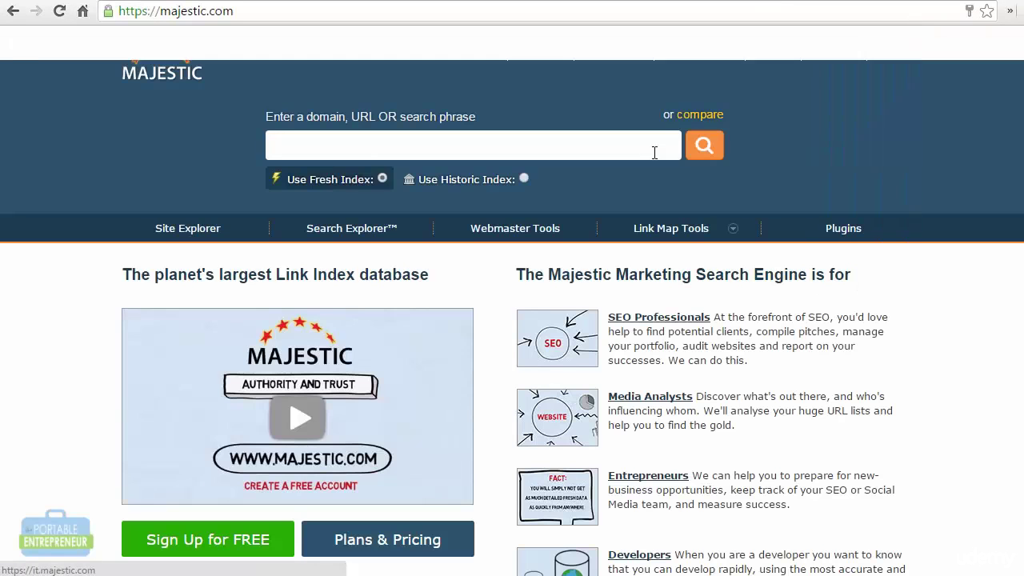
key("ctrl+v")
key("Return")
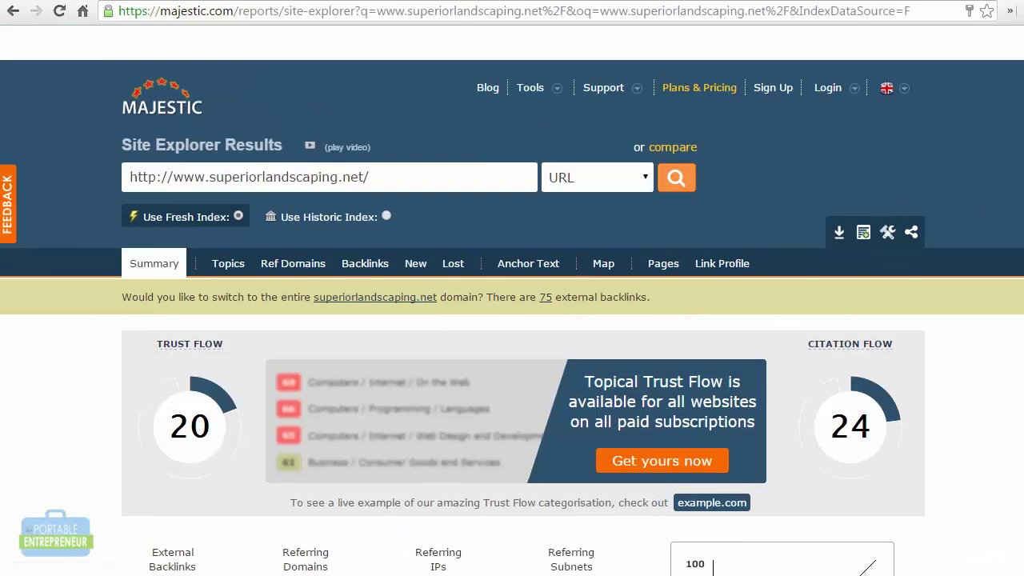
Examine the site's Trust Flow, Citation Flow, external backlinks and referring domains in Majestic's summary.
scroll(916, 197, "down", 2)
scroll(512, 320, "down", 2)
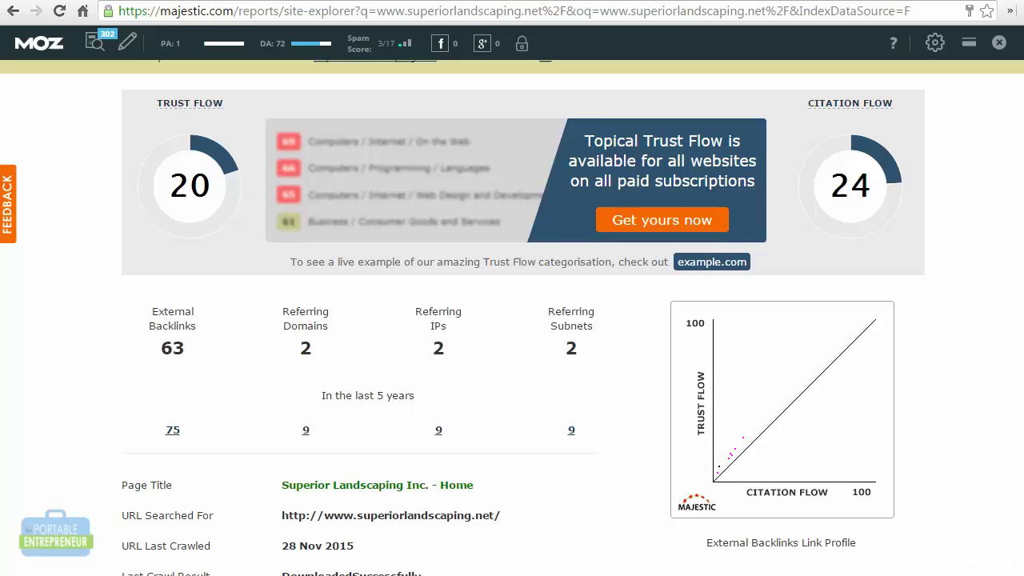
scroll(512, 320, "down", 1)
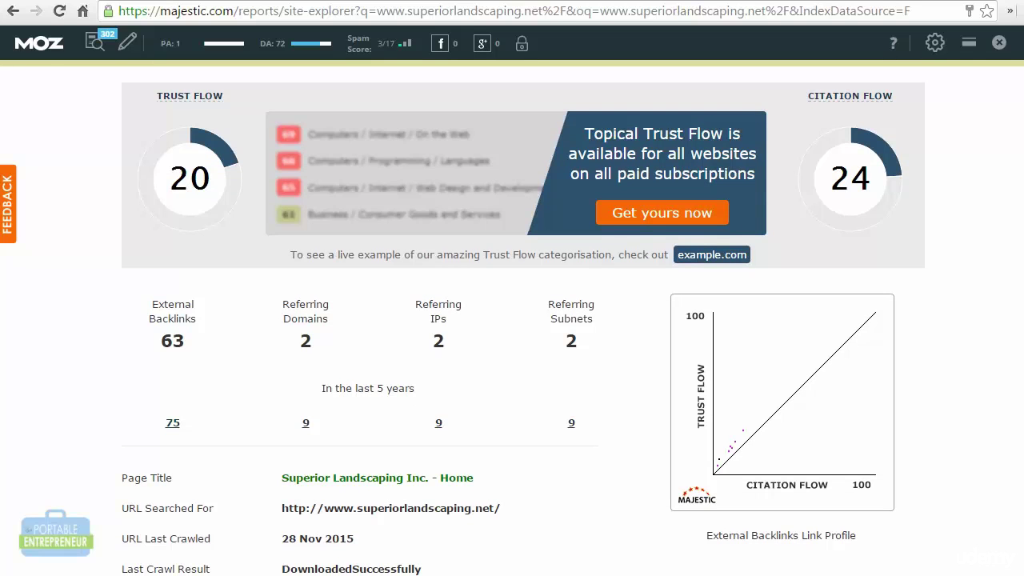
Open Majestic's full Backlinks report for the site and review the linking pages with their flow metrics.
scroll(512, 320, "down", 6)
scroll(521, 373, "down", 3)
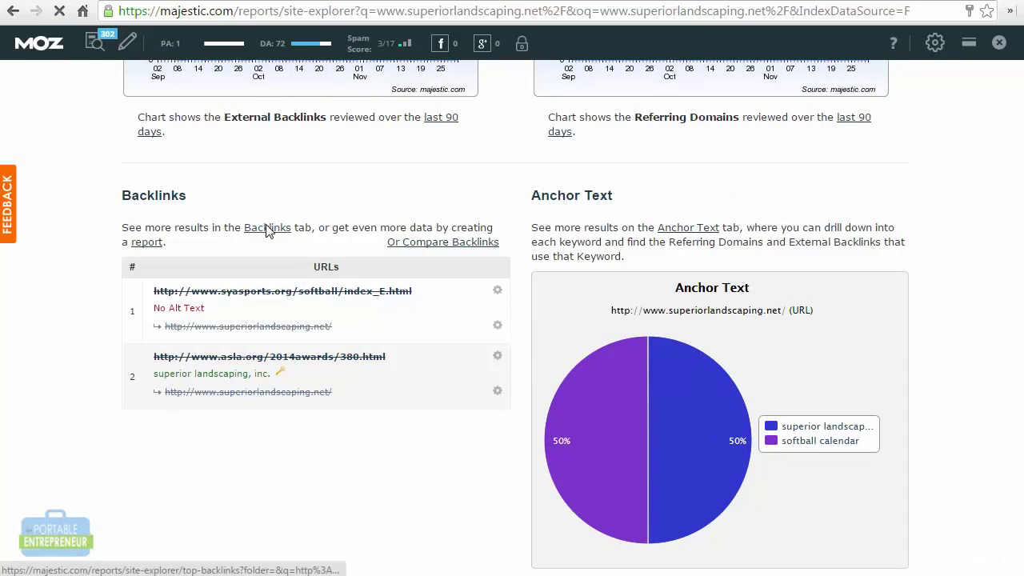
left_click(268, 228)
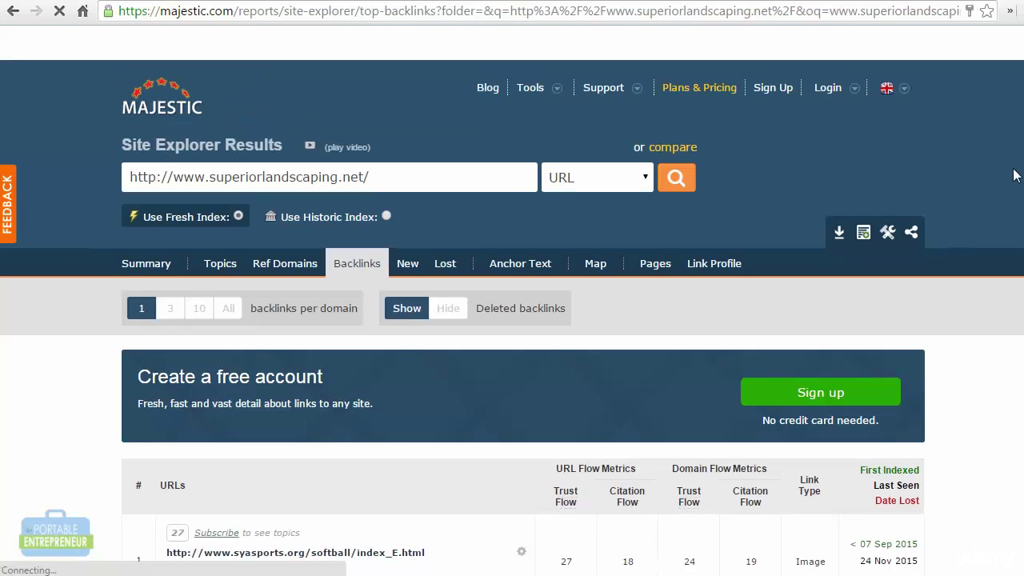
scroll(1022, 316, "down", 2)
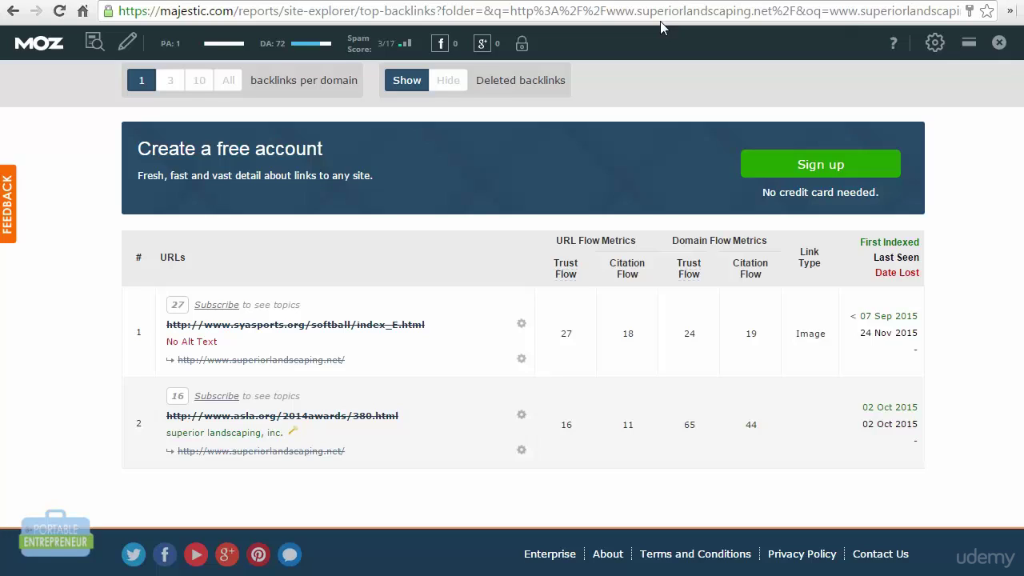
Close the Majestic report, return to the Google results and search for "lawn mowing centreville va".
key("ctrl+w")
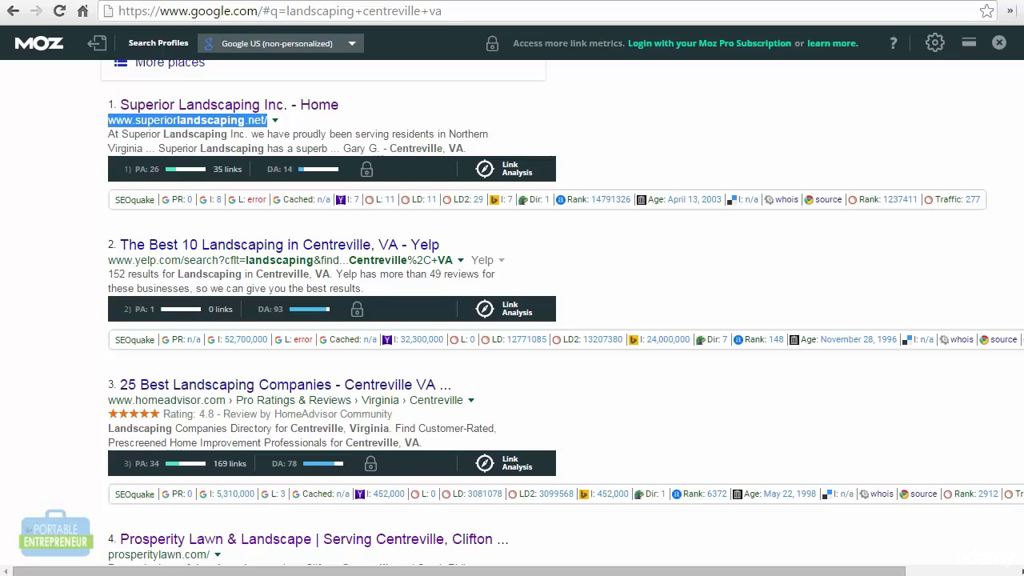
scroll(328, 320, "up", 10)
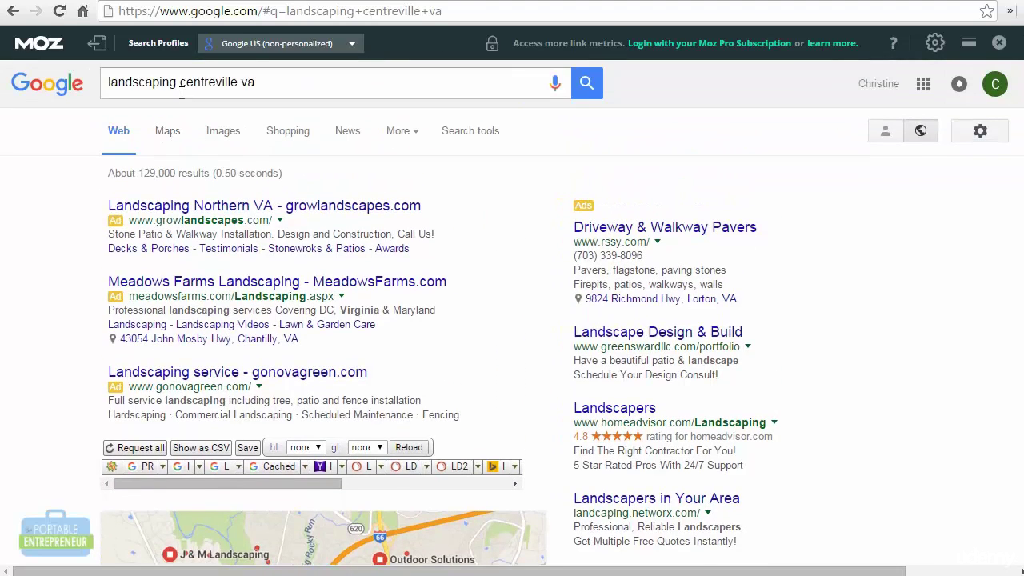
double_click(178, 88)
type("law")
type("n mowin")
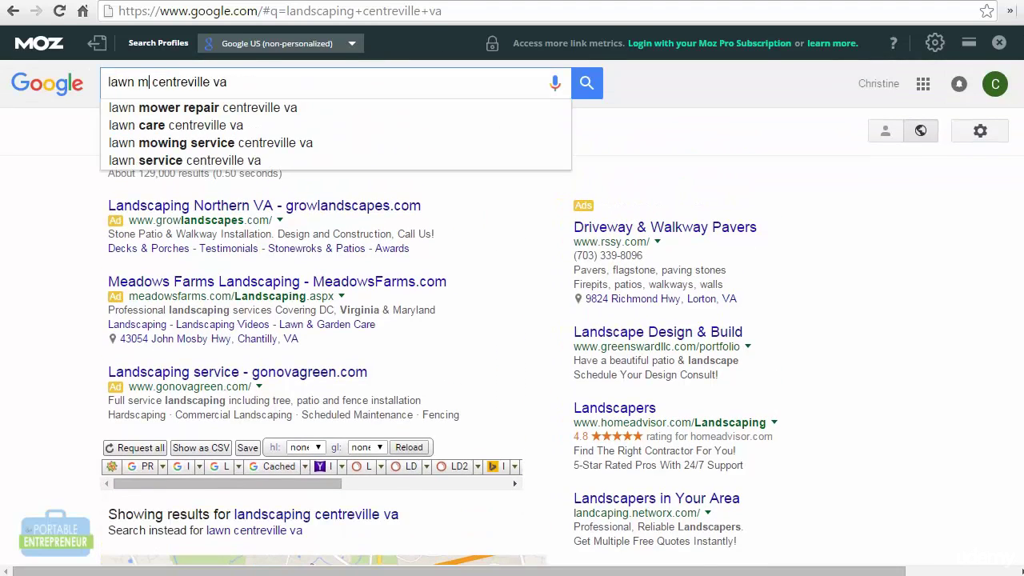
type("g")
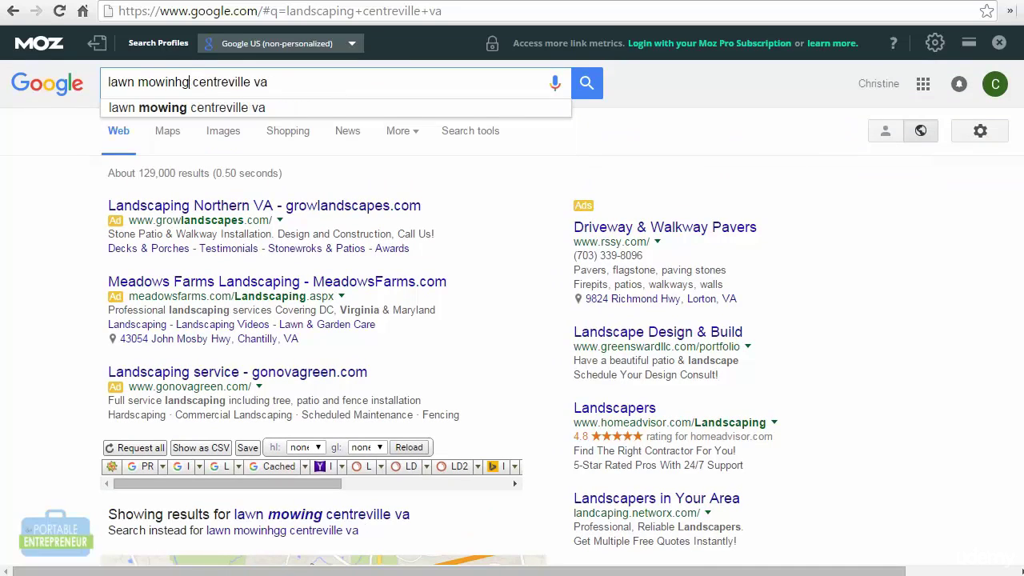
key("Return")
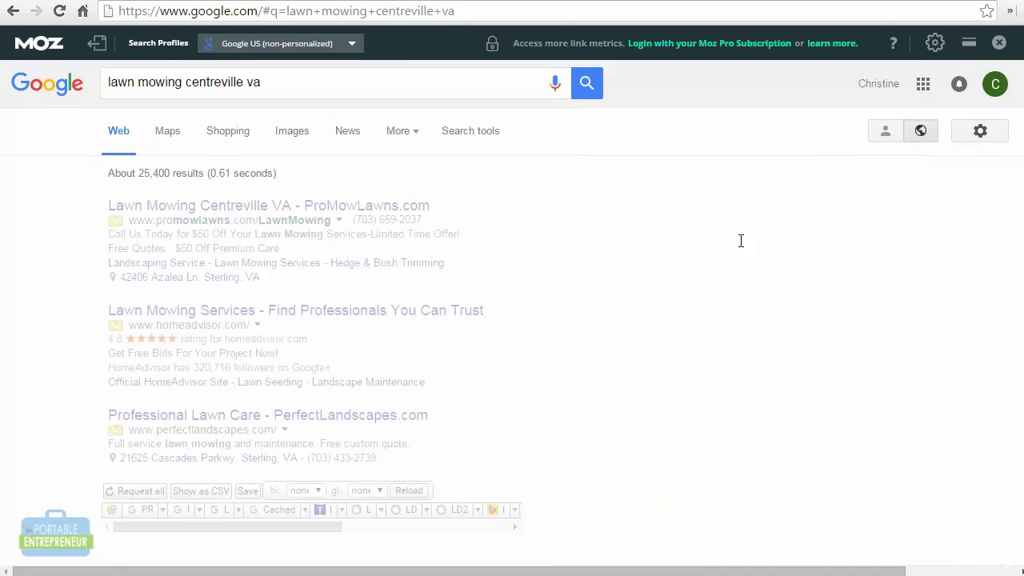
Compare the MozBar Page Authority, link counts and Domain Authority of the organic results from Yelp down to Angie's List.
scroll(512, 320, "down", 6)
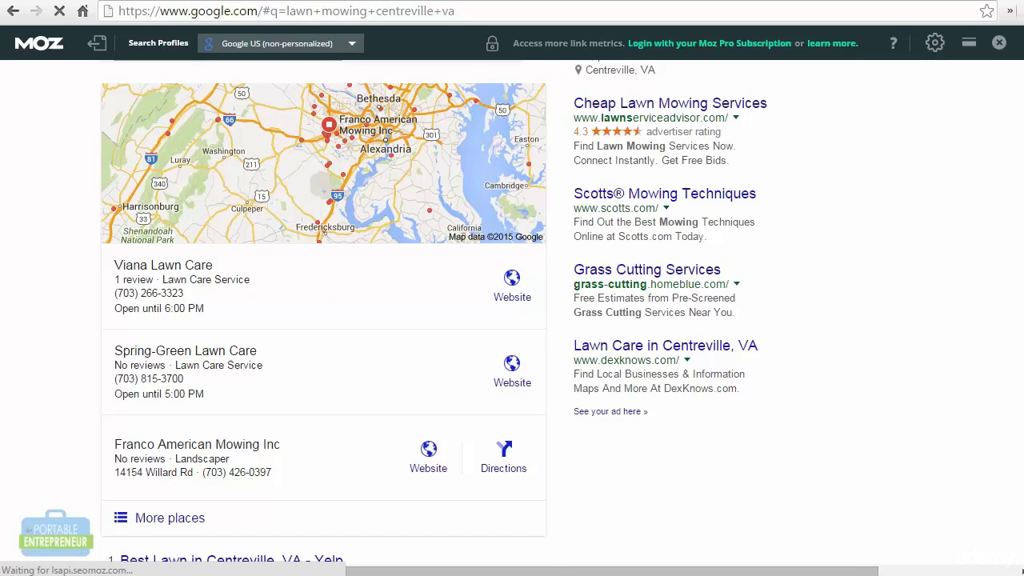
scroll(512, 320, "down", 1)
scroll(512, 320, "down", 5)
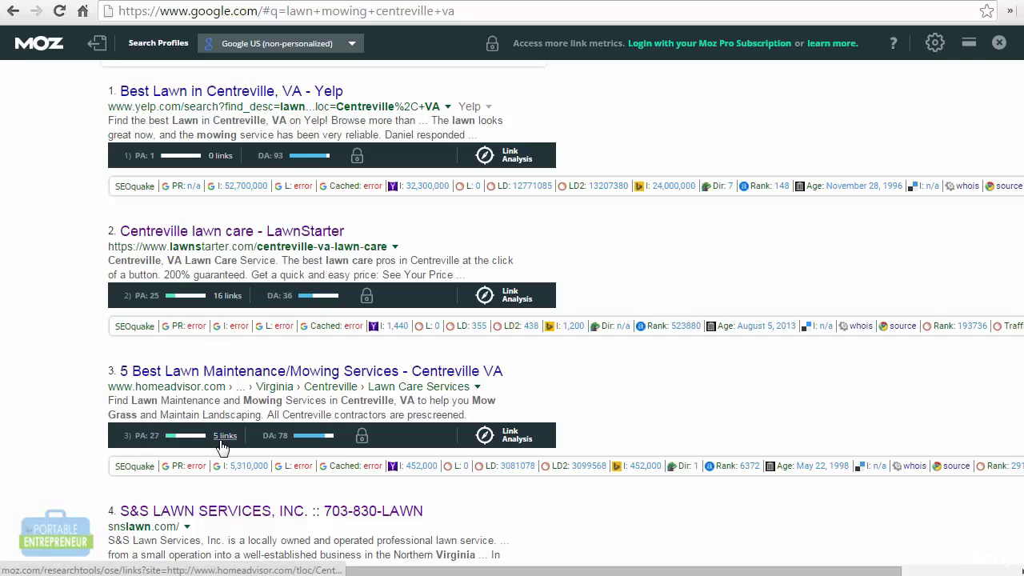
scroll(222, 447, "down", 1)
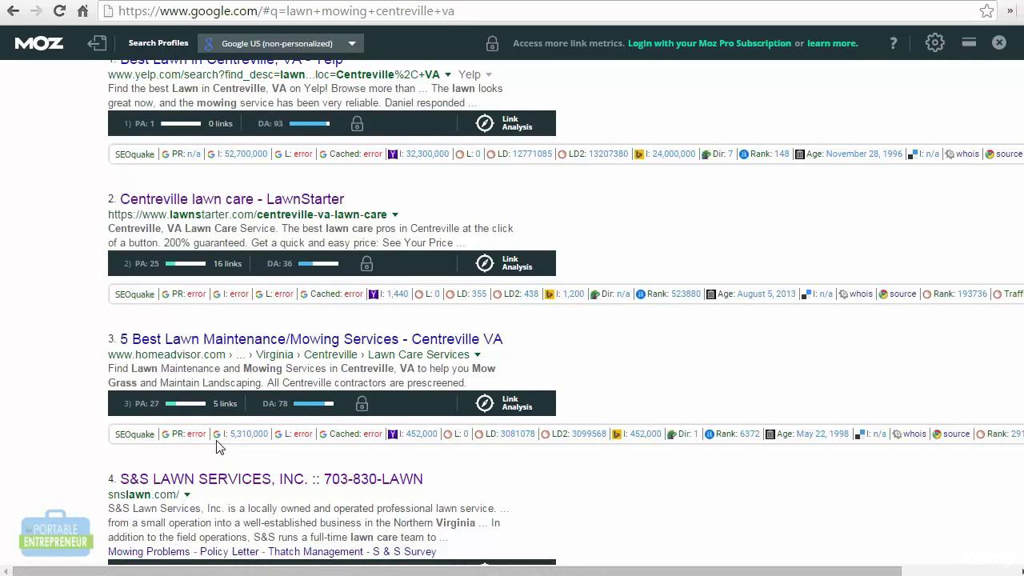
scroll(220, 447, "down", 4)
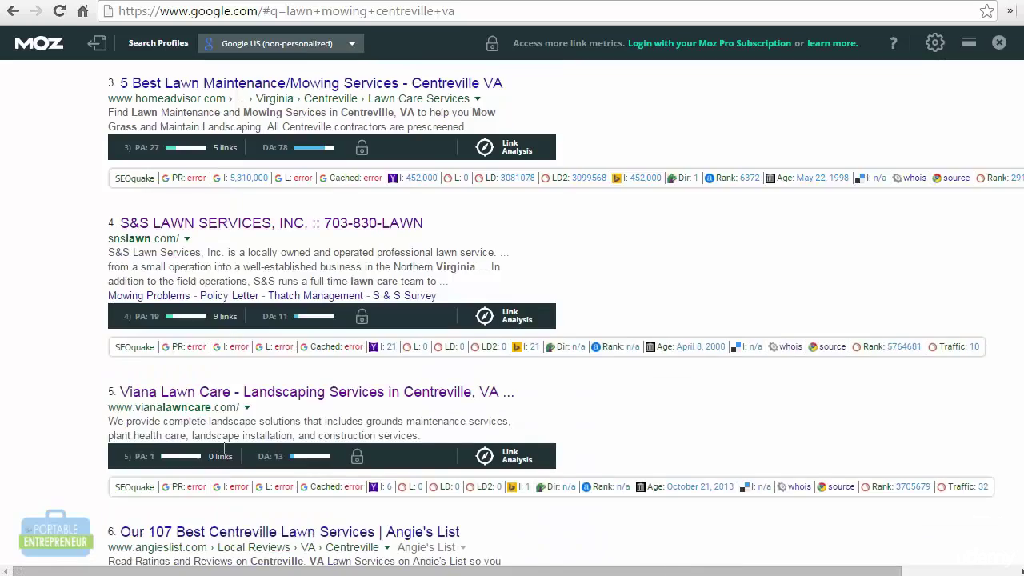
scroll(220, 447, "down", 1)
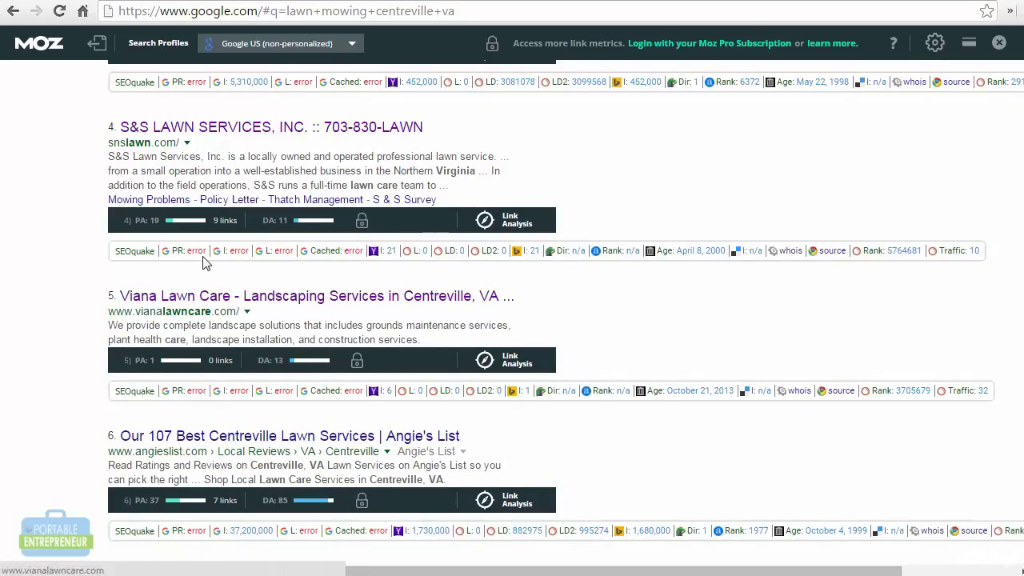